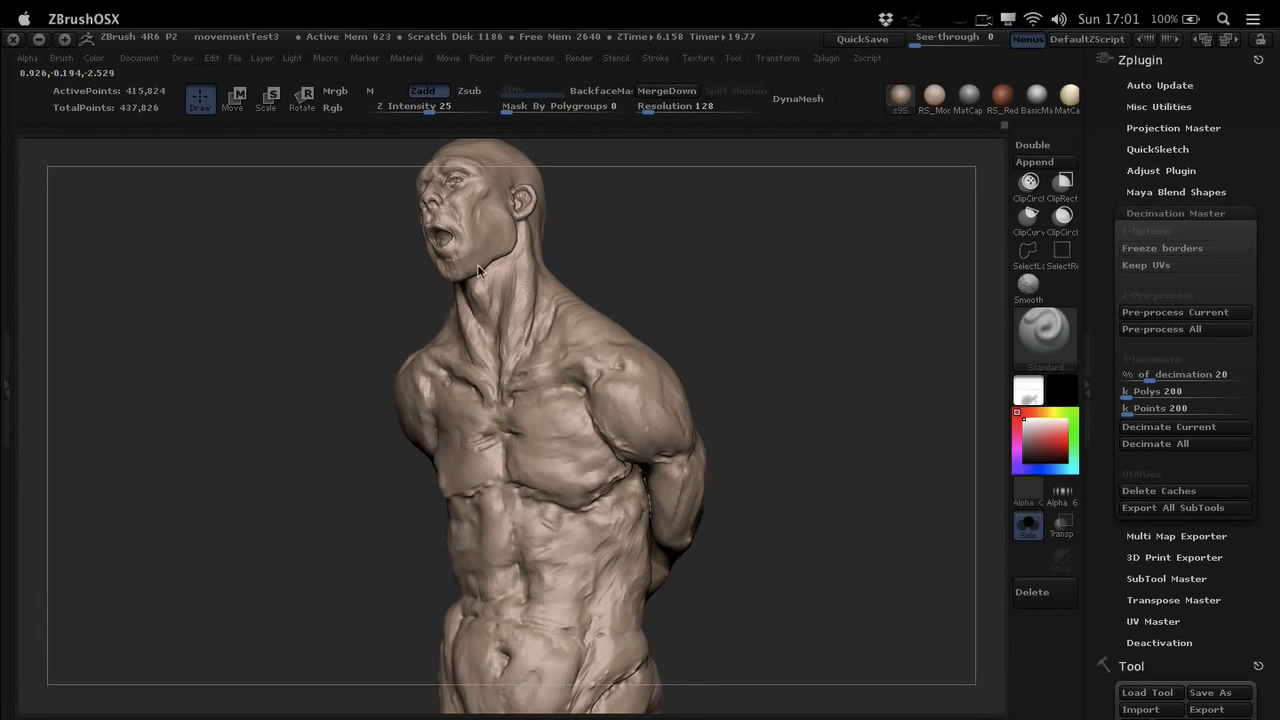
- Dock the Zplugin palette in the side tray and expand its Decimation Master settings
{"action": "mouse_move", "coordinate": [482, 272]}
{"action": "right_mouse_down"}
{"action": "mouse_move", "coordinate": [530, 260]}
{"action": "mouse_move", "coordinate": [535, 401]}
{"action": "right_mouse_up"}
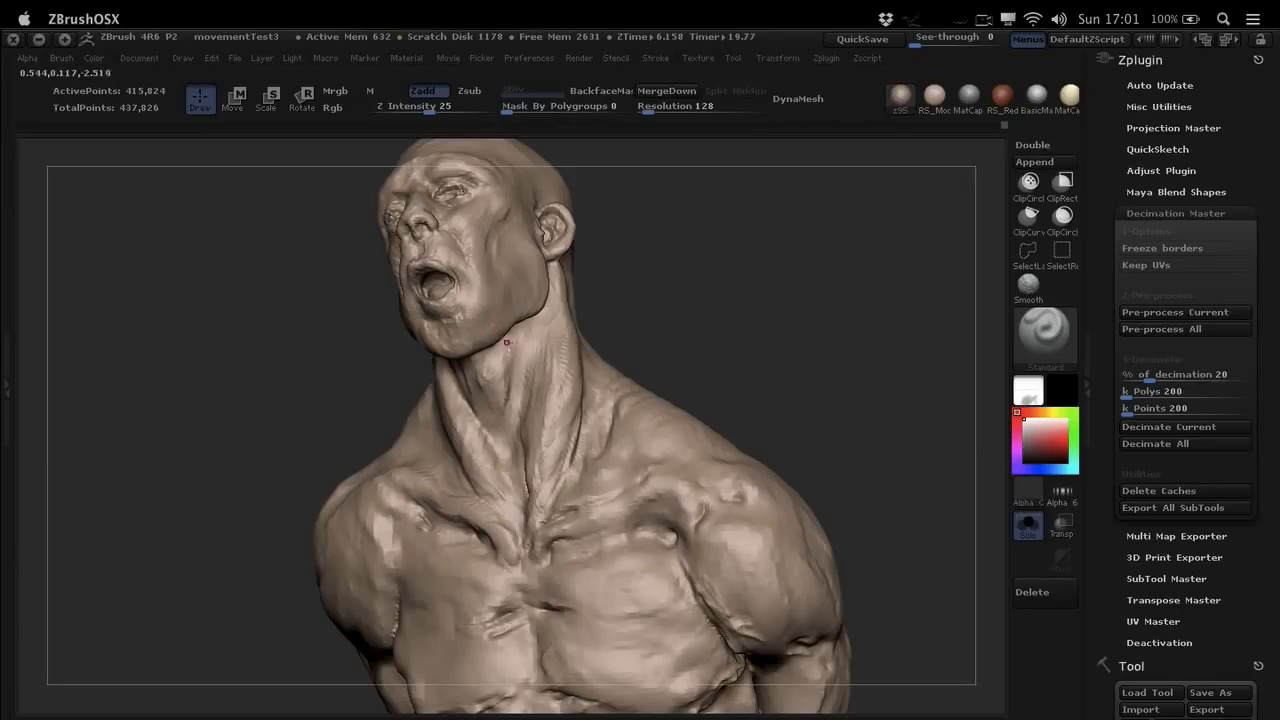
{"action": "right_click_drag", "start_coordinate": [508, 348], "coordinate": [545, 342]}
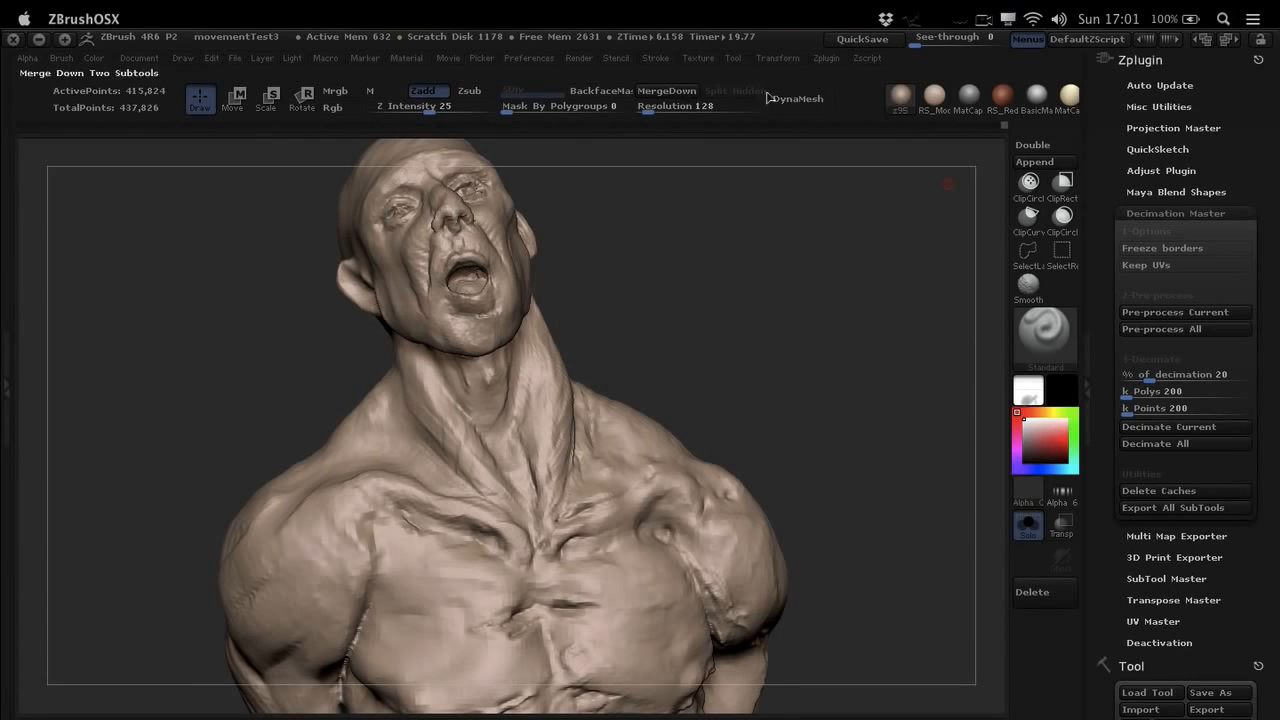
{"action": "left_click", "coordinate": [828, 58]}
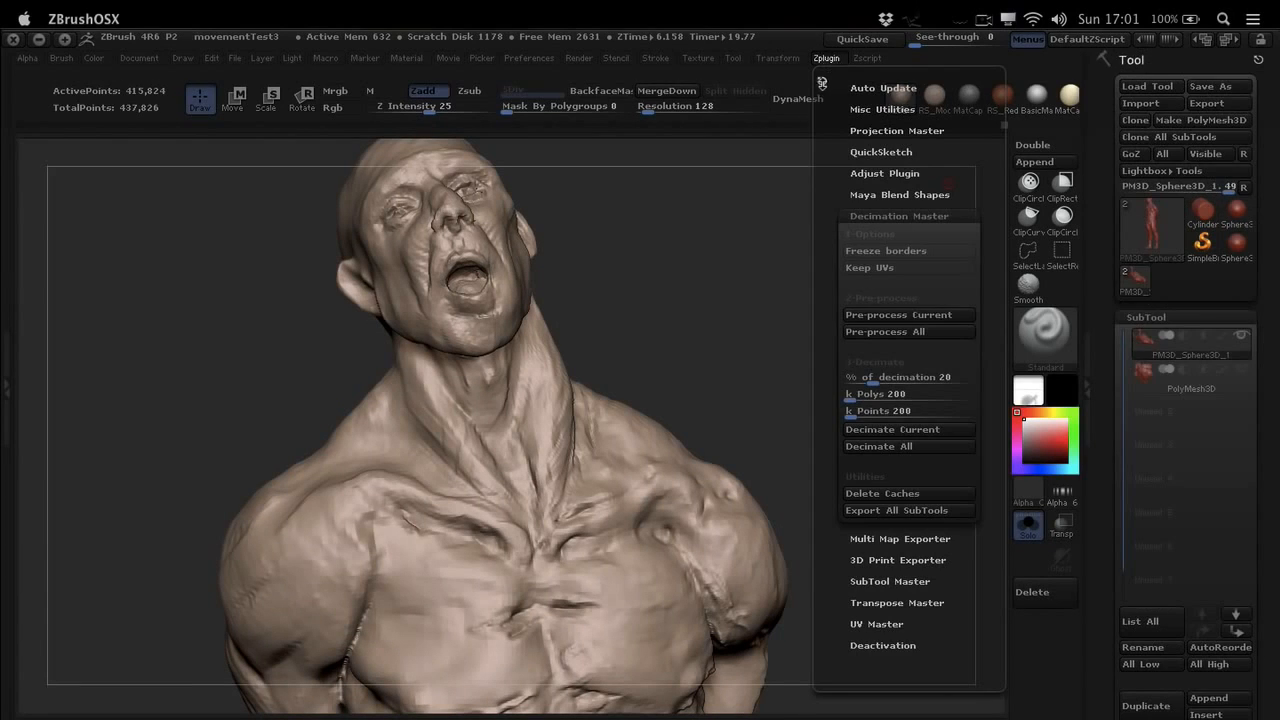
{"action": "left_click", "coordinate": [822, 80]}
{"action": "left_click", "coordinate": [1158, 214]}
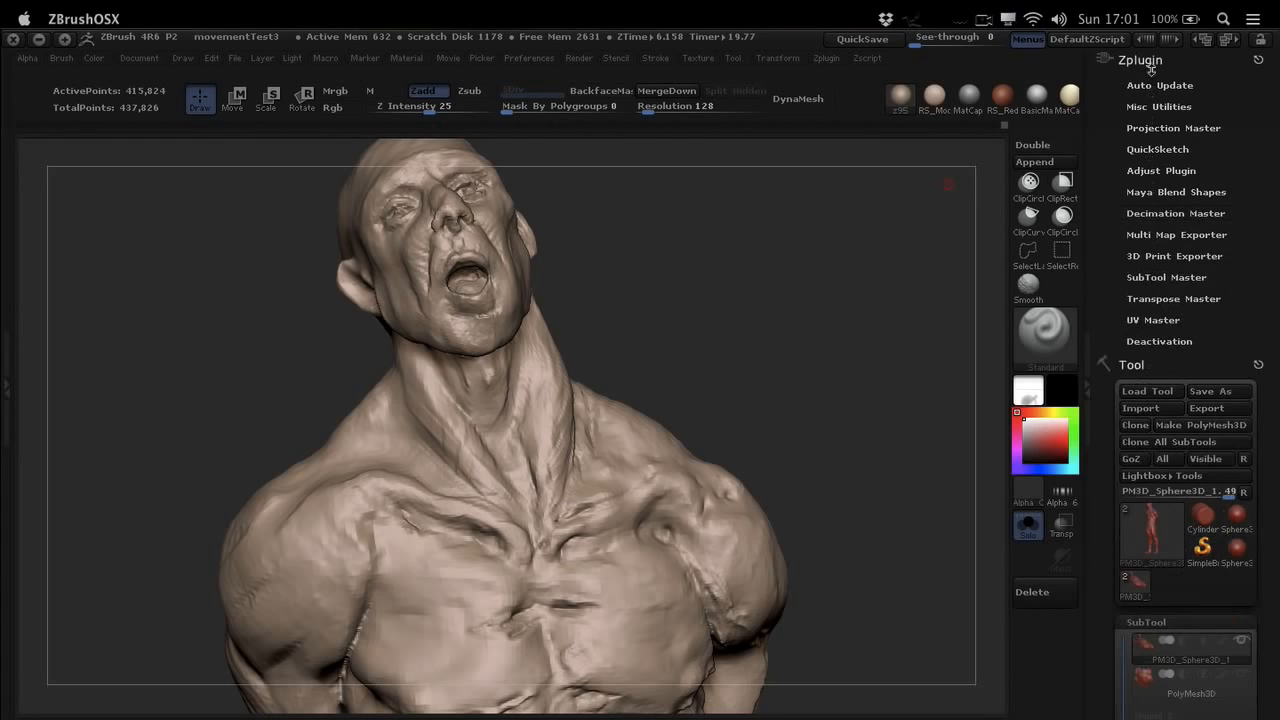
{"action": "left_click", "coordinate": [1158, 214]}
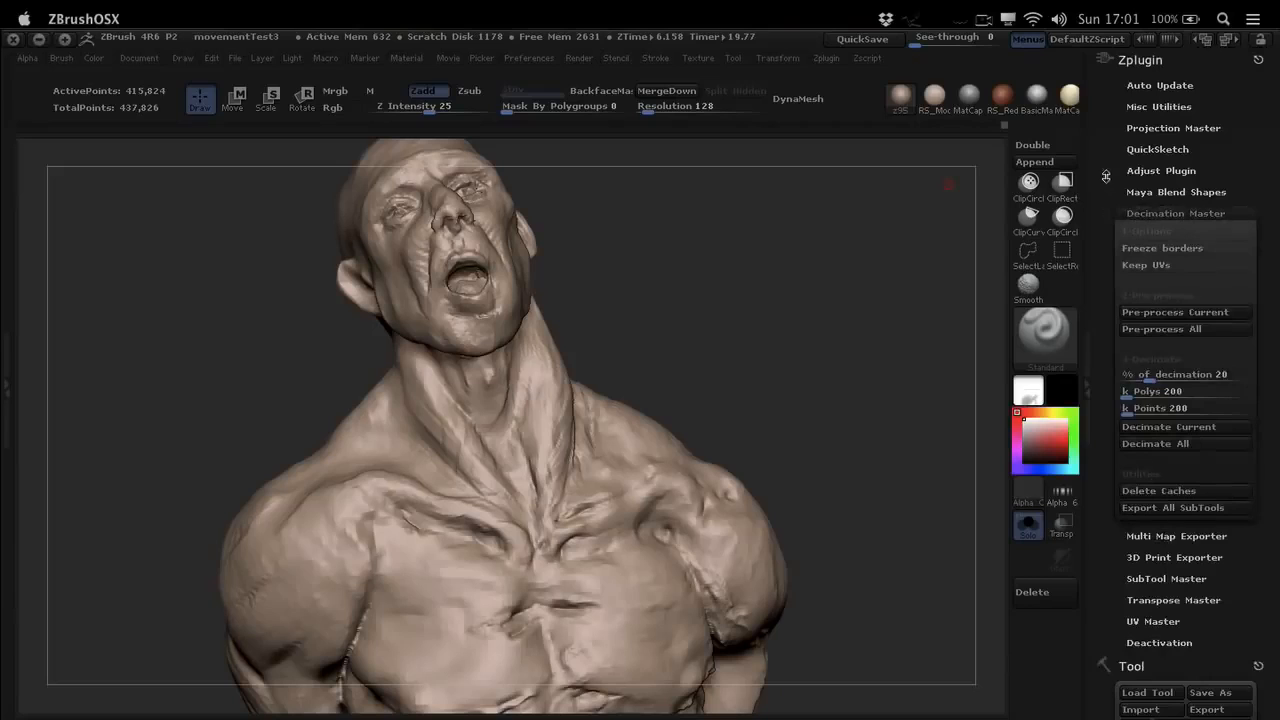
{"action": "left_click_drag", "start_coordinate": [1106, 176], "coordinate": [1099, 142]}
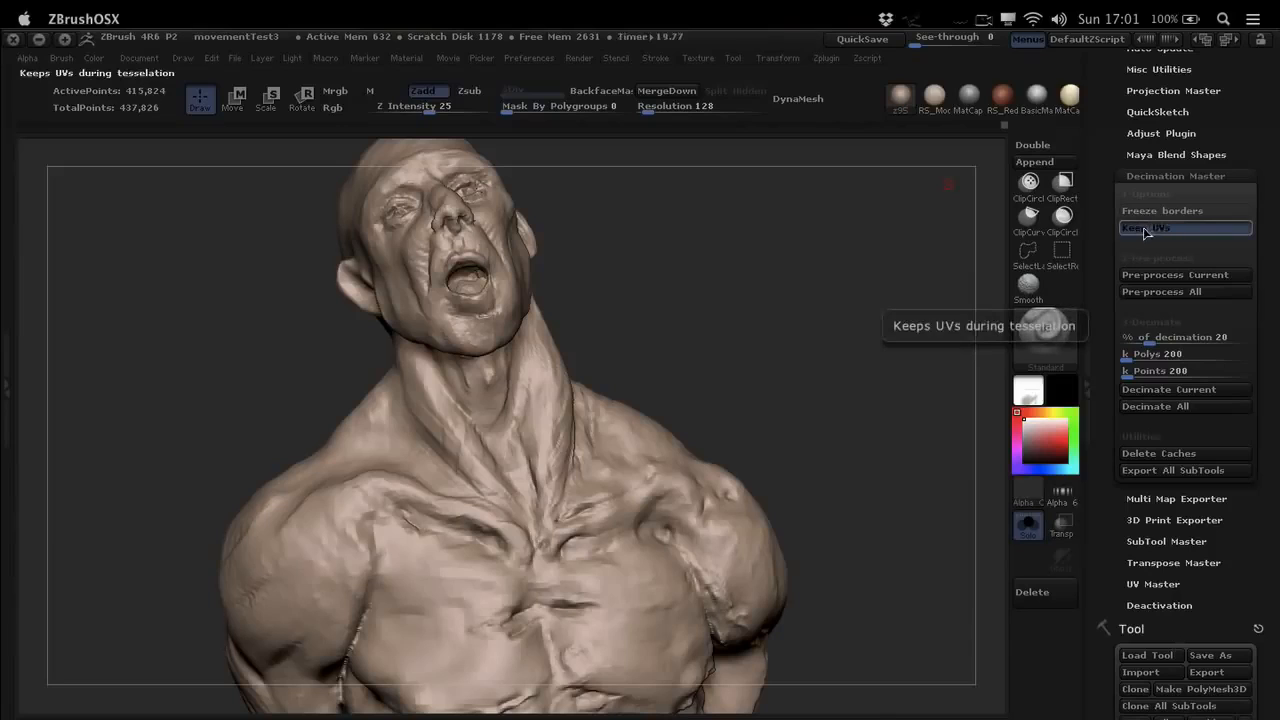
- Enable Keep UVs and Freeze borders in the Decimation Master options
{"action": "left_click", "coordinate": [1145, 231]}
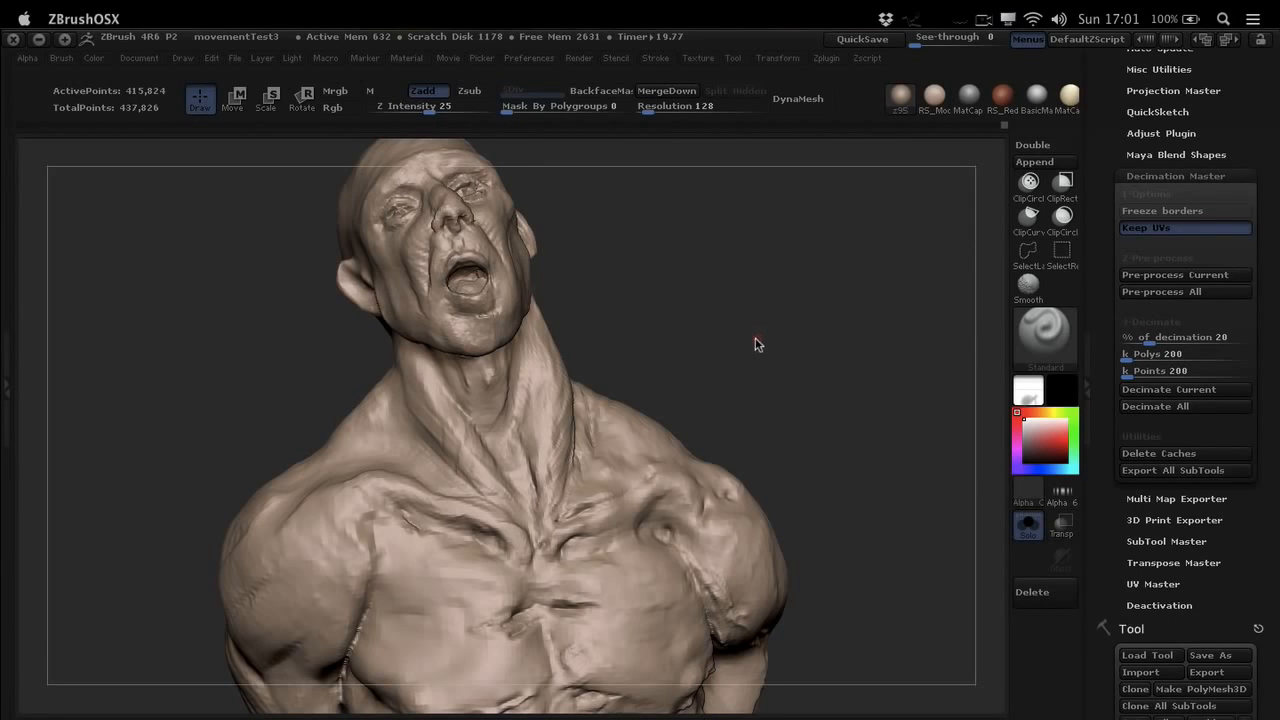
{"action": "left_click_drag", "start_coordinate": [754, 343], "coordinate": [720, 354]}
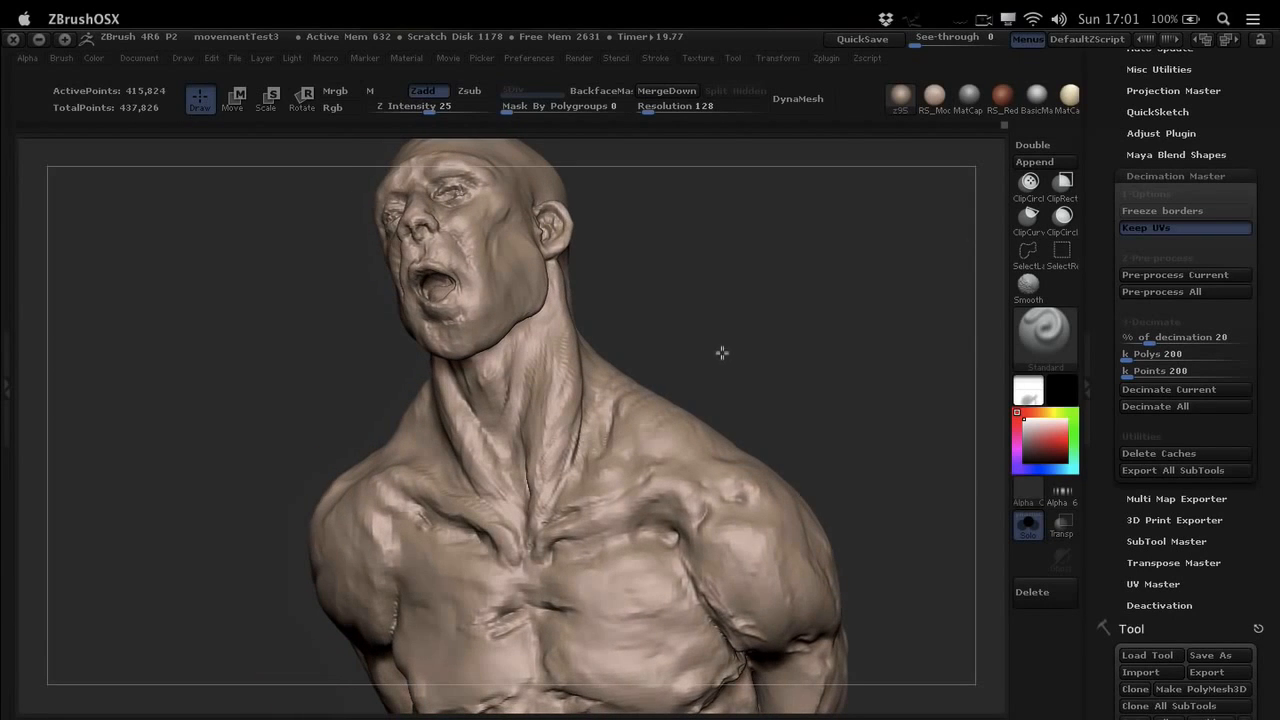
{"action": "left_click", "coordinate": [1140, 211]}
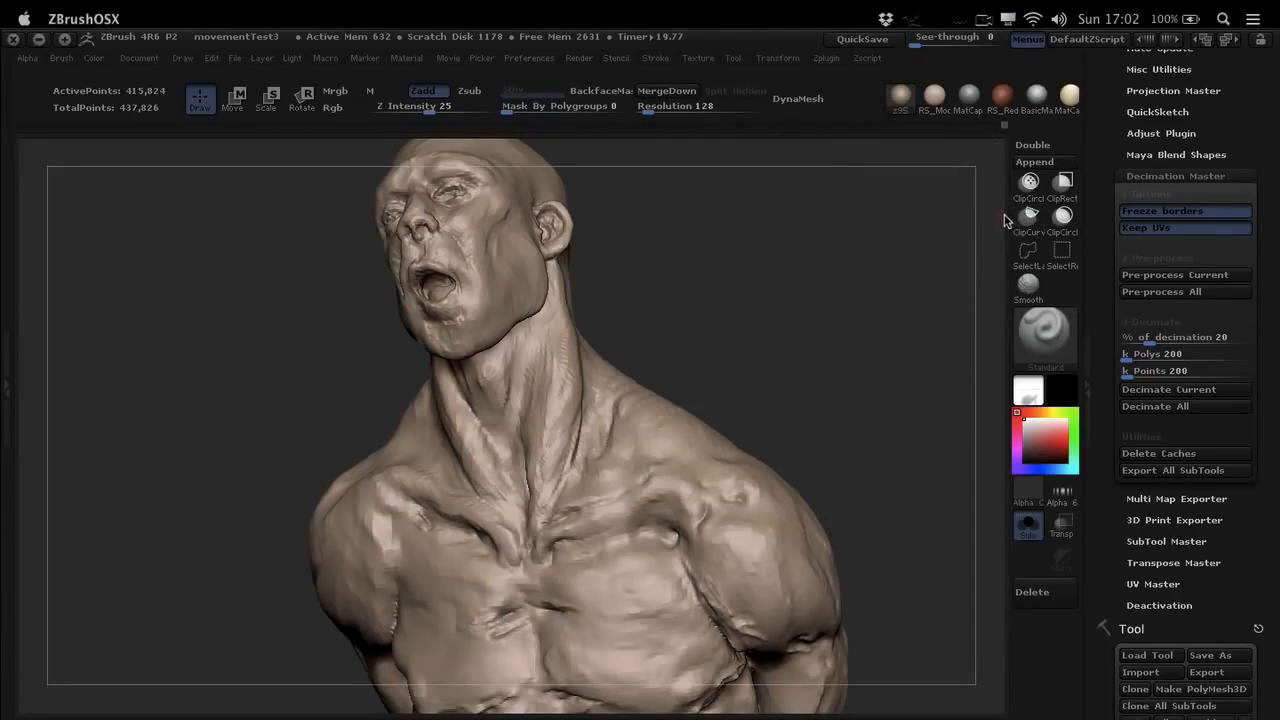
{"action": "left_click", "coordinate": [1028, 252]}
{"action": "left_click_drag", "start_coordinate": [1095, 254], "coordinate": [1098, 236]}
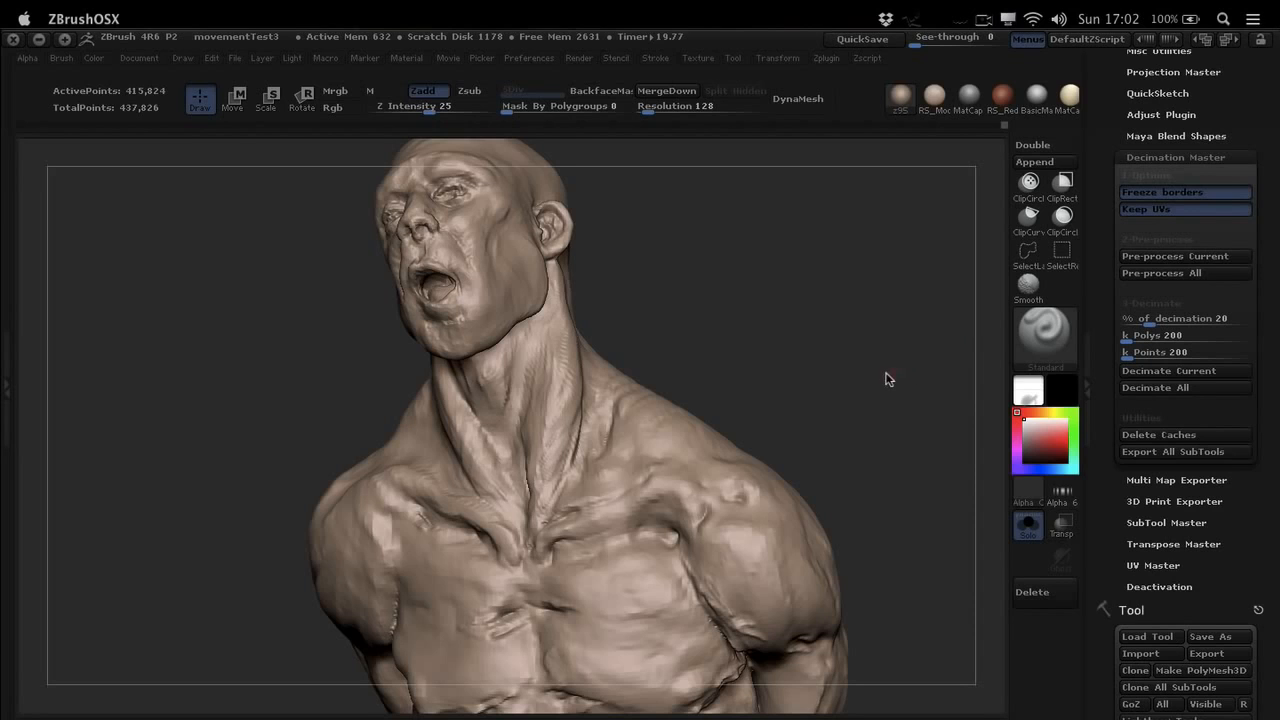
- Pre-process the current figure subtool for decimation
{"action": "mouse_move", "coordinate": [886, 378]}
{"action": "left_mouse_down"}
{"action": "mouse_move", "coordinate": [866, 366]}
{"action": "mouse_move", "coordinate": [886, 334]}
{"action": "mouse_move", "coordinate": [865, 334]}
{"action": "left_mouse_up"}
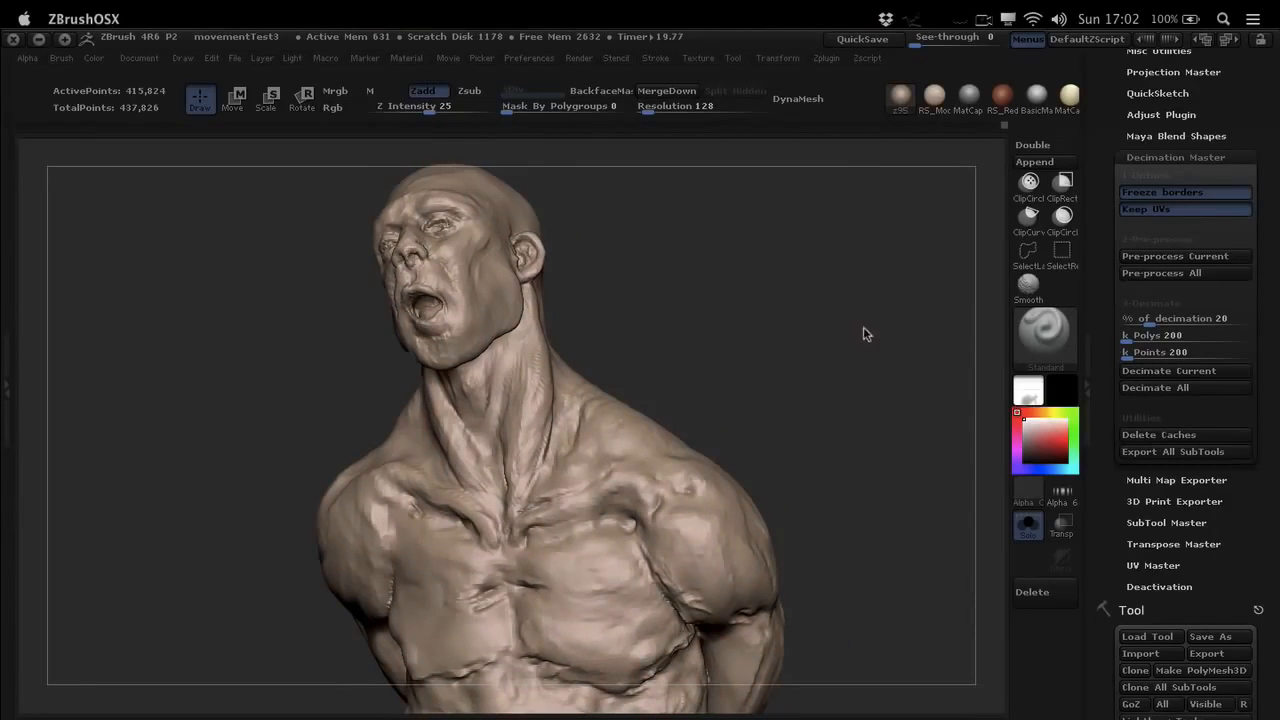
{"action": "left_click", "coordinate": [1173, 259]}
{"action": "left_click_drag", "start_coordinate": [1106, 238], "coordinate": [1106, 233]}
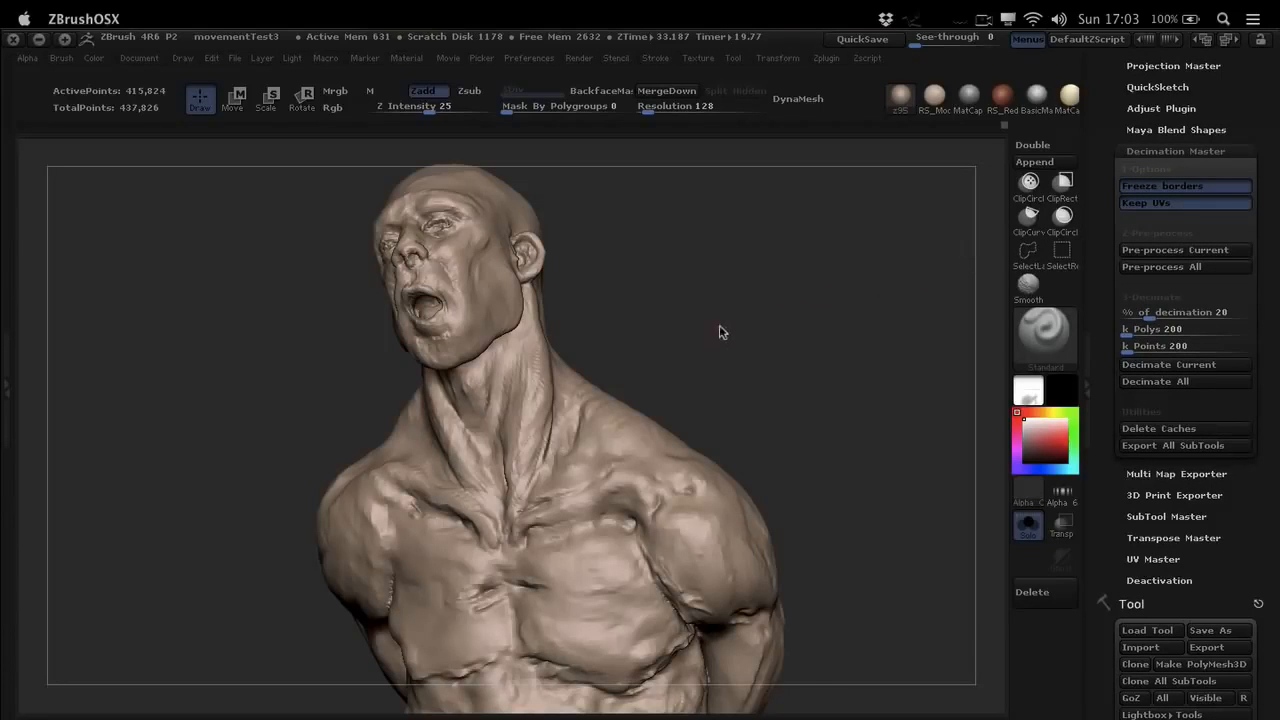
- Examine the wireframe density over the figure's head, neck and shoulders before decimating
{"action": "left_click_drag", "start_coordinate": [698, 350], "coordinate": [740, 337], "text": "alt"}
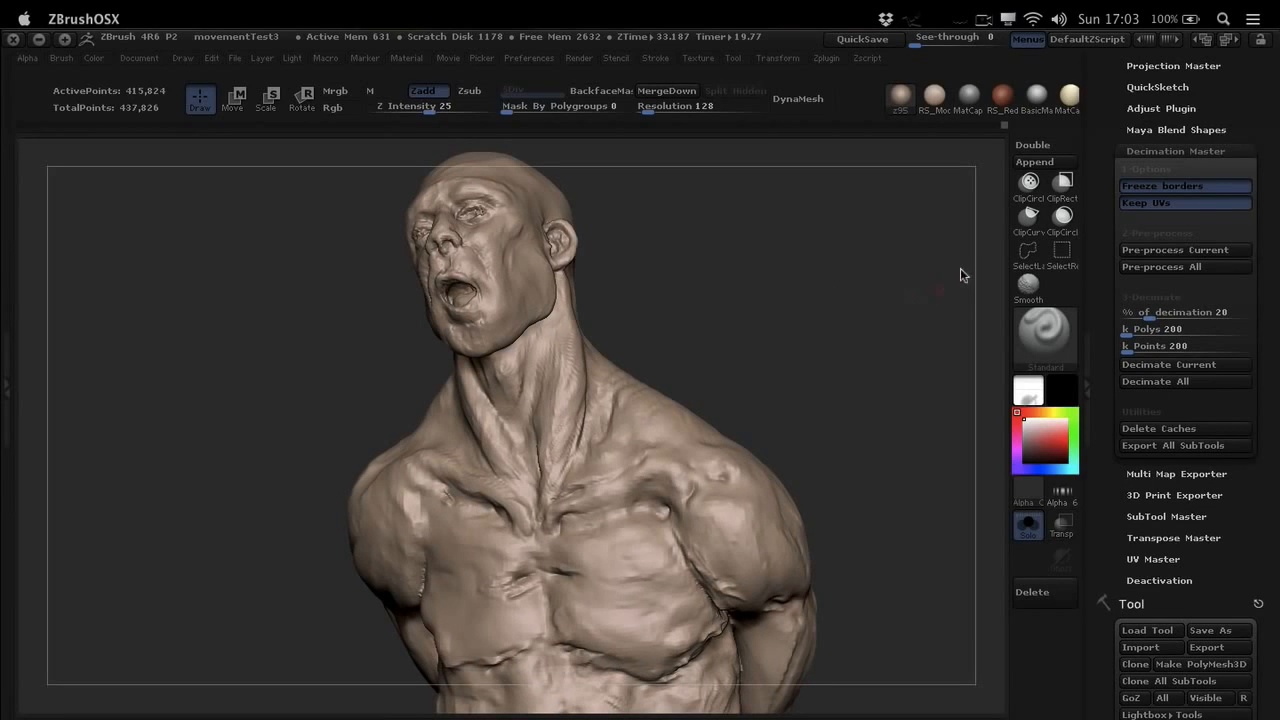
{"action": "mouse_move", "coordinate": [955, 277]}
{"action": "left_mouse_down"}
{"action": "mouse_move", "coordinate": [886, 309]}
{"action": "mouse_move", "coordinate": [654, 314]}
{"action": "mouse_move", "coordinate": [716, 357]}
{"action": "left_mouse_up"}
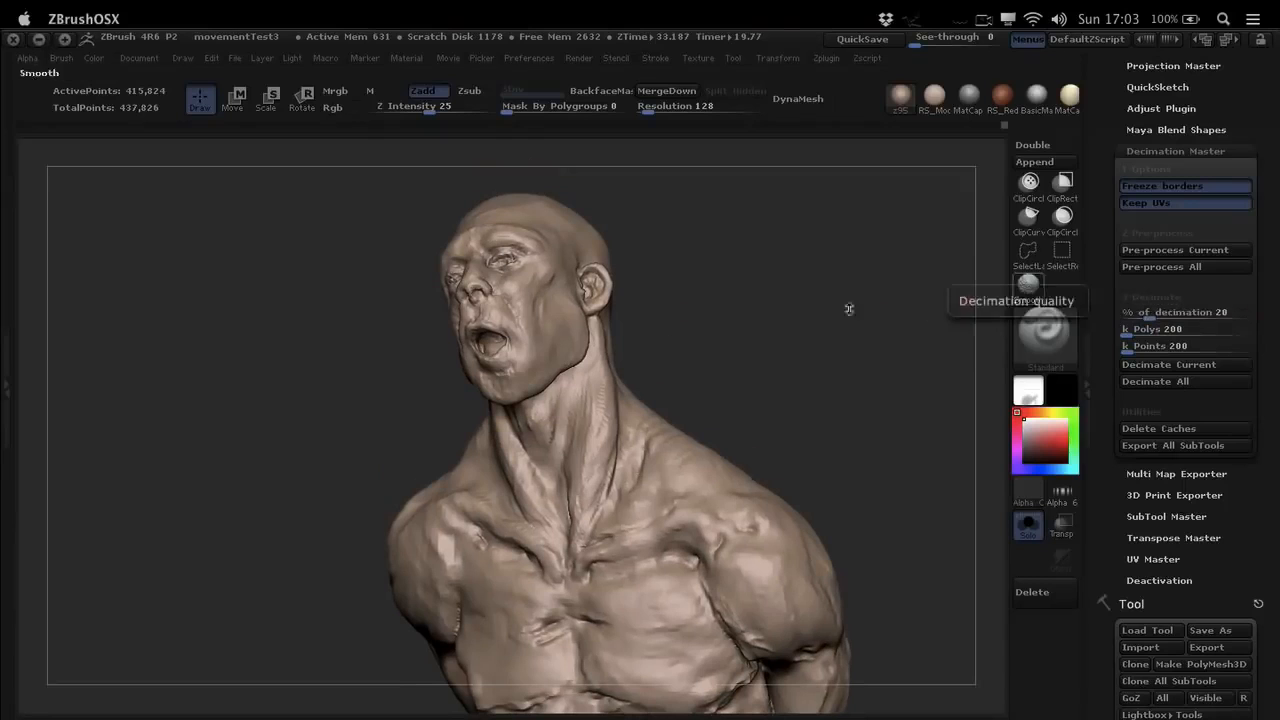
{"action": "left_click_drag", "start_coordinate": [626, 348], "coordinate": [706, 346]}
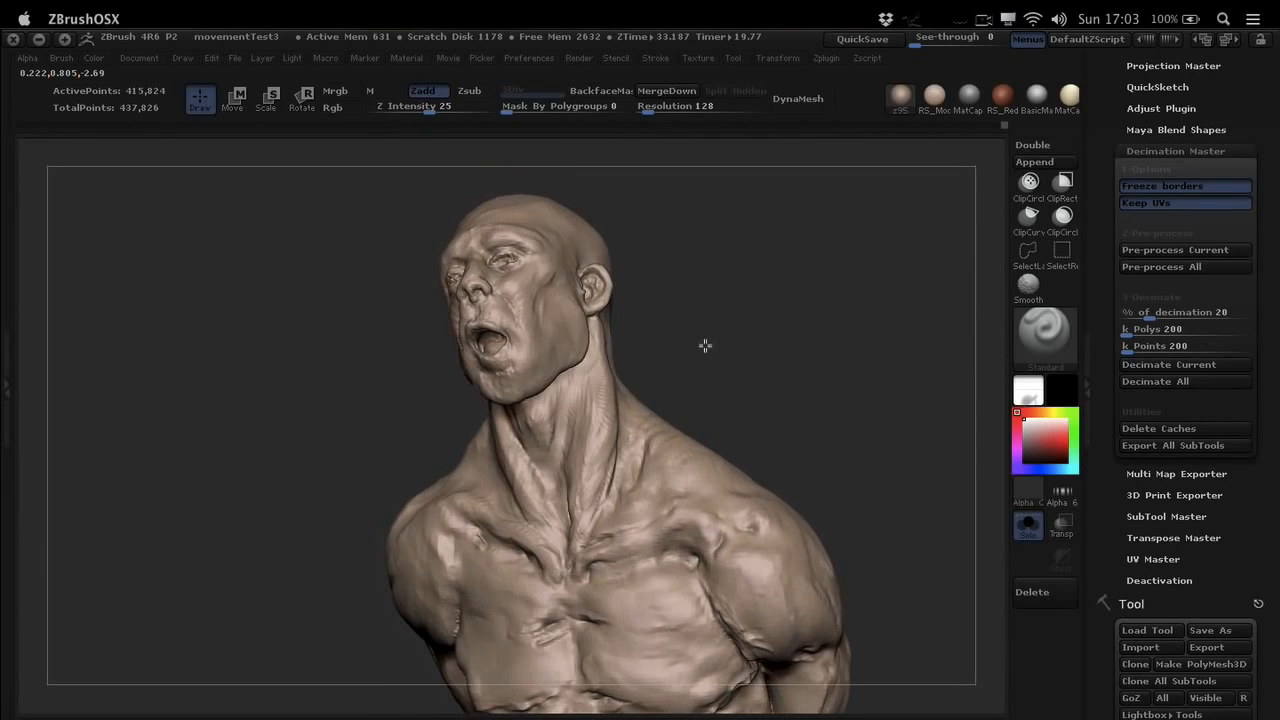
{"action": "key", "text": "shift"}
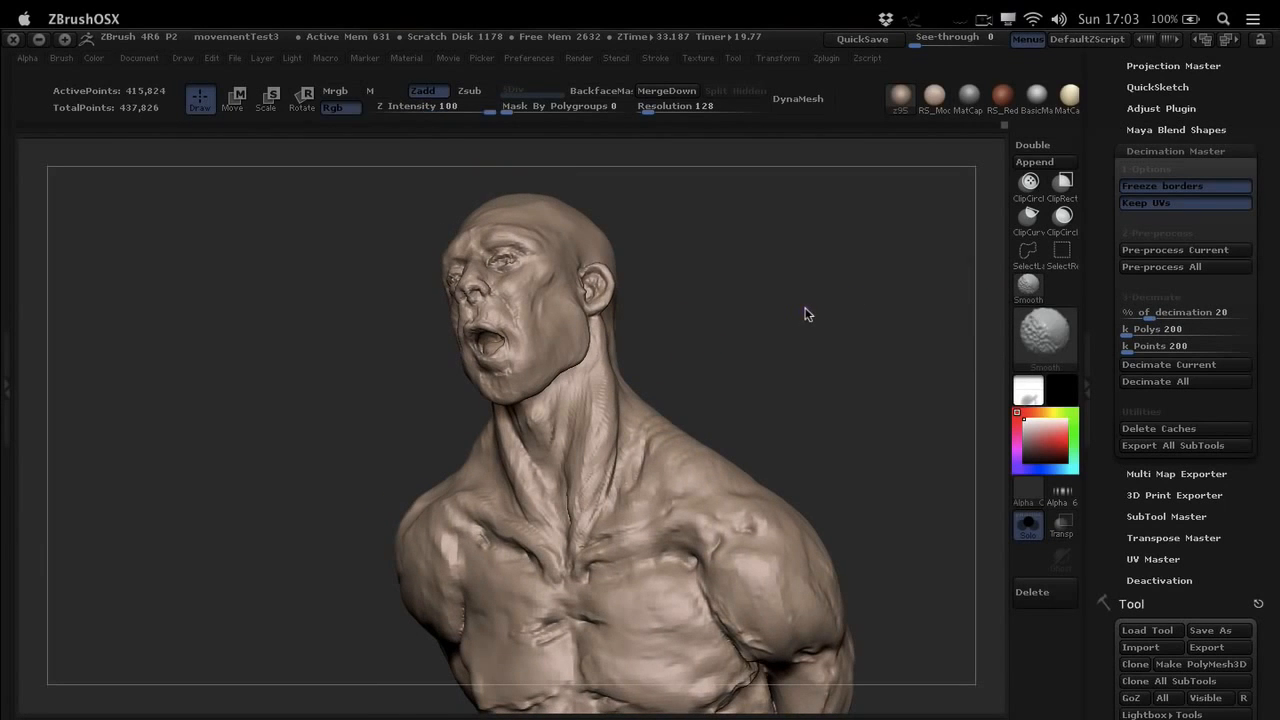
{"action": "key", "text": "shift+f"}
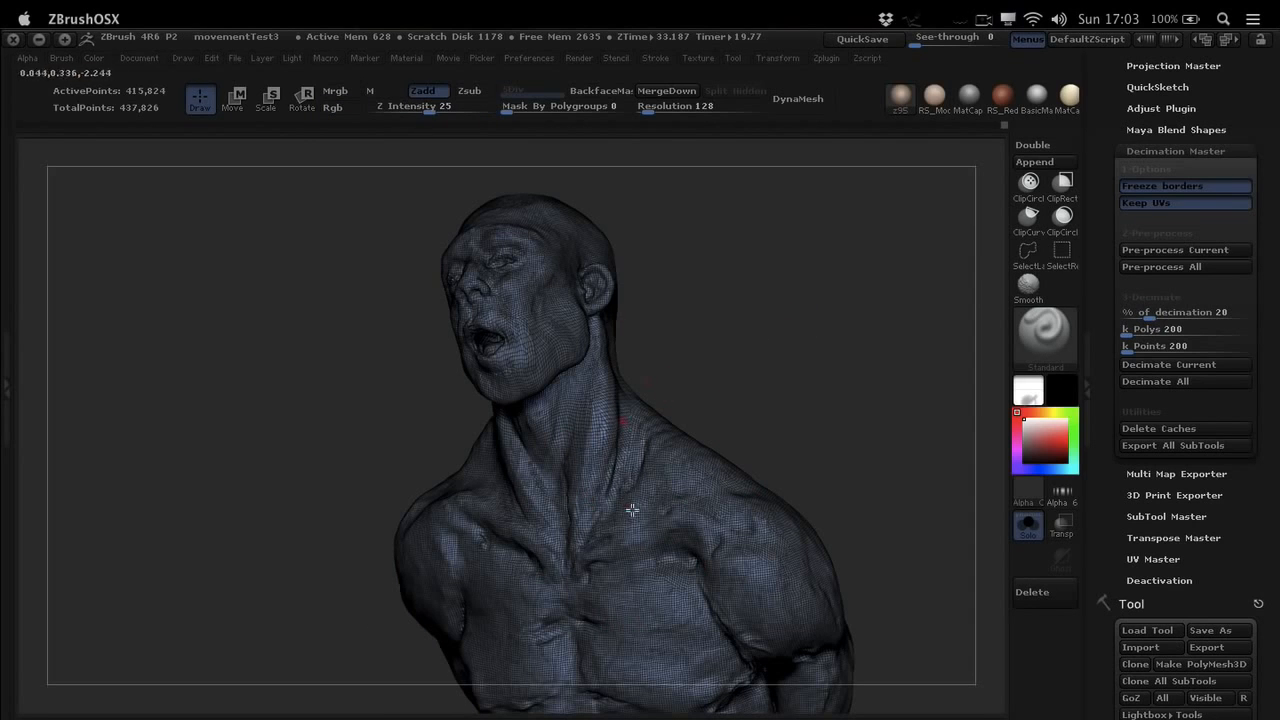
{"action": "key", "text": "shift"}
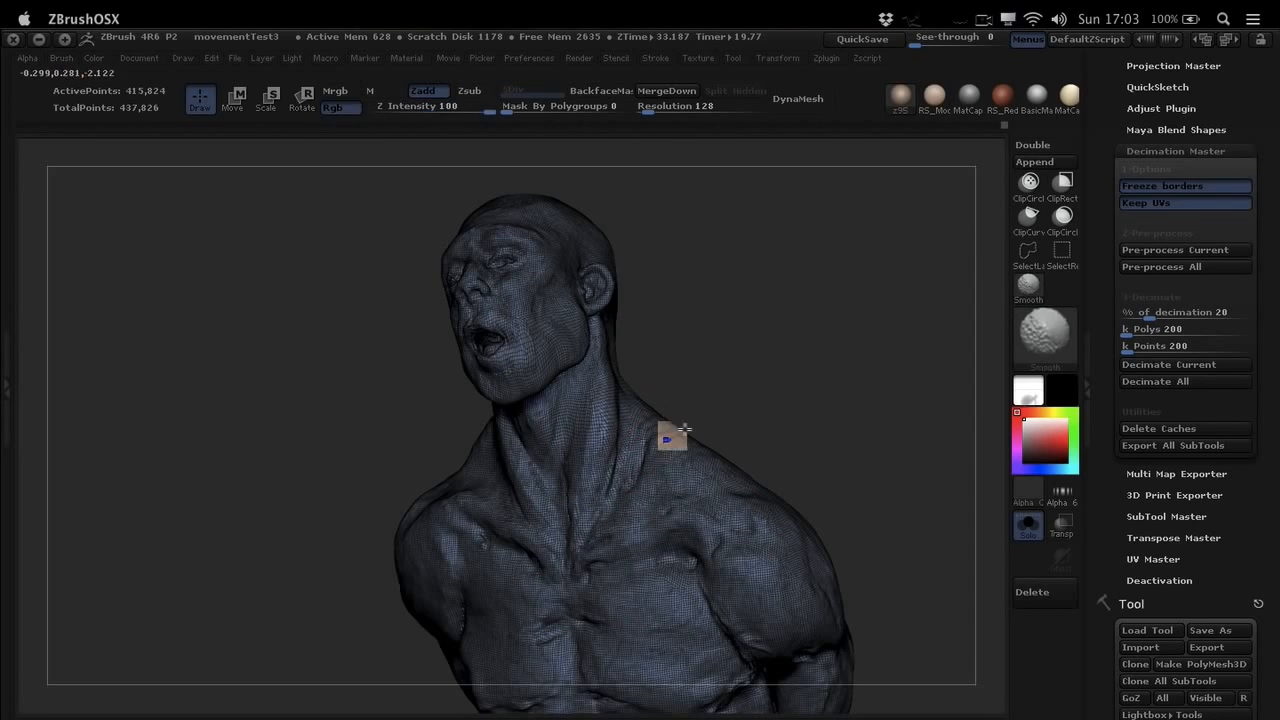
{"action": "key", "text": "shift+f"}
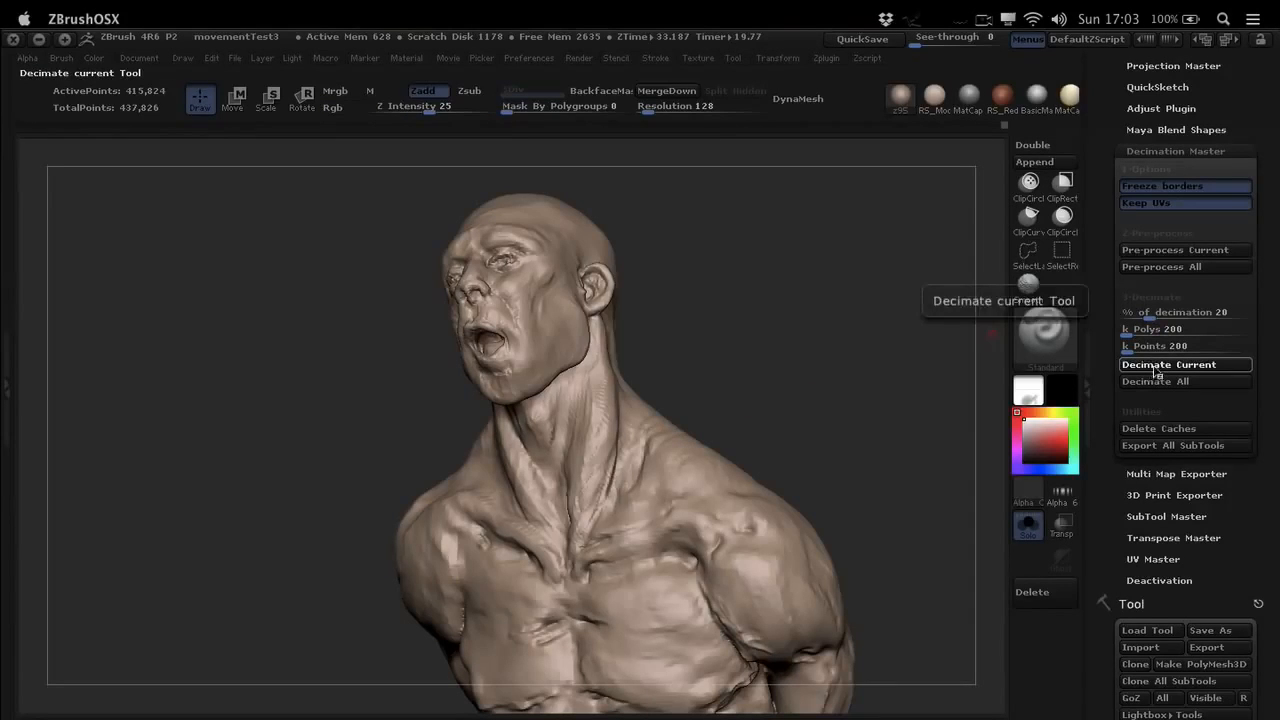
- Decimate the current subtool to 20% and check its wireframe
{"action": "left_click", "coordinate": [1155, 367]}
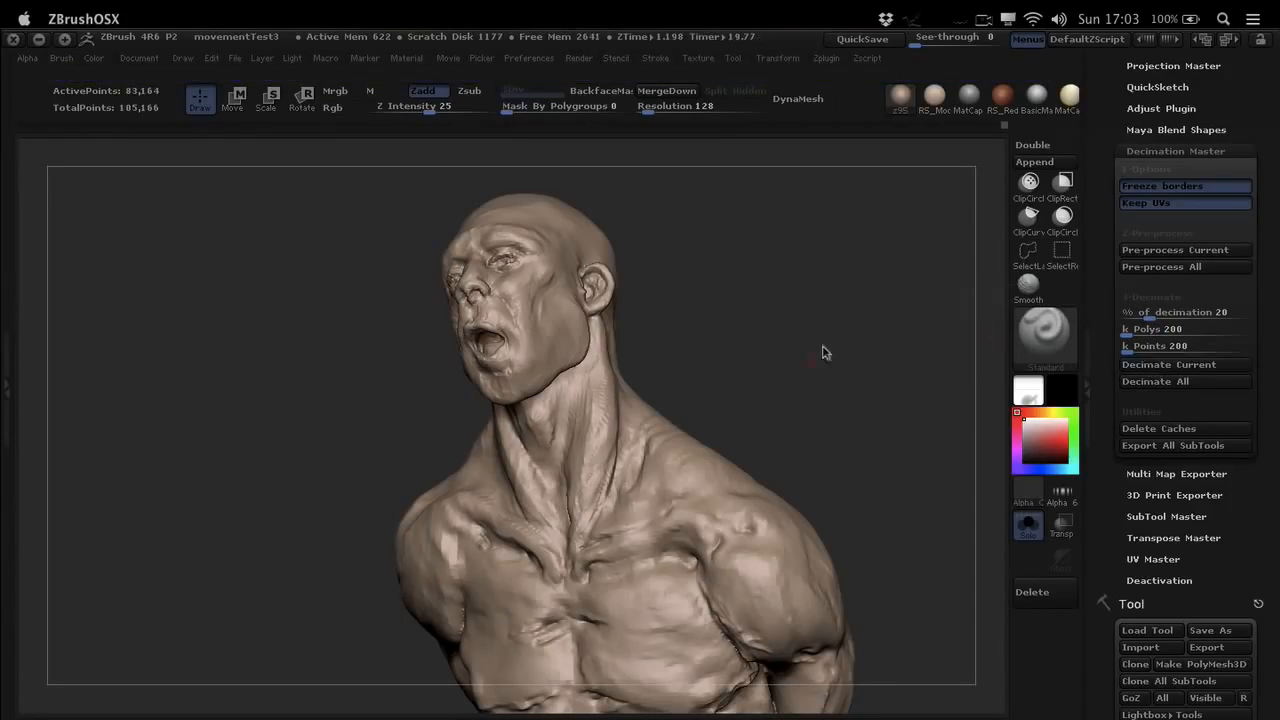
{"action": "key", "text": "shift+f"}
{"action": "mouse_move", "coordinate": [774, 423]}
{"action": "left_mouse_down"}
{"action": "mouse_move", "coordinate": [757, 440]}
{"action": "mouse_move", "coordinate": [800, 420]}
{"action": "mouse_move", "coordinate": [757, 434]}
{"action": "mouse_move", "coordinate": [791, 417]}
{"action": "mouse_move", "coordinate": [766, 386]}
{"action": "mouse_move", "coordinate": [774, 463]}
{"action": "mouse_move", "coordinate": [777, 394]}
{"action": "mouse_move", "coordinate": [821, 403]}
{"action": "mouse_move", "coordinate": [811, 400]}
{"action": "mouse_move", "coordinate": [920, 340]}
{"action": "left_mouse_up"}
{"action": "key", "text": "shift+f"}
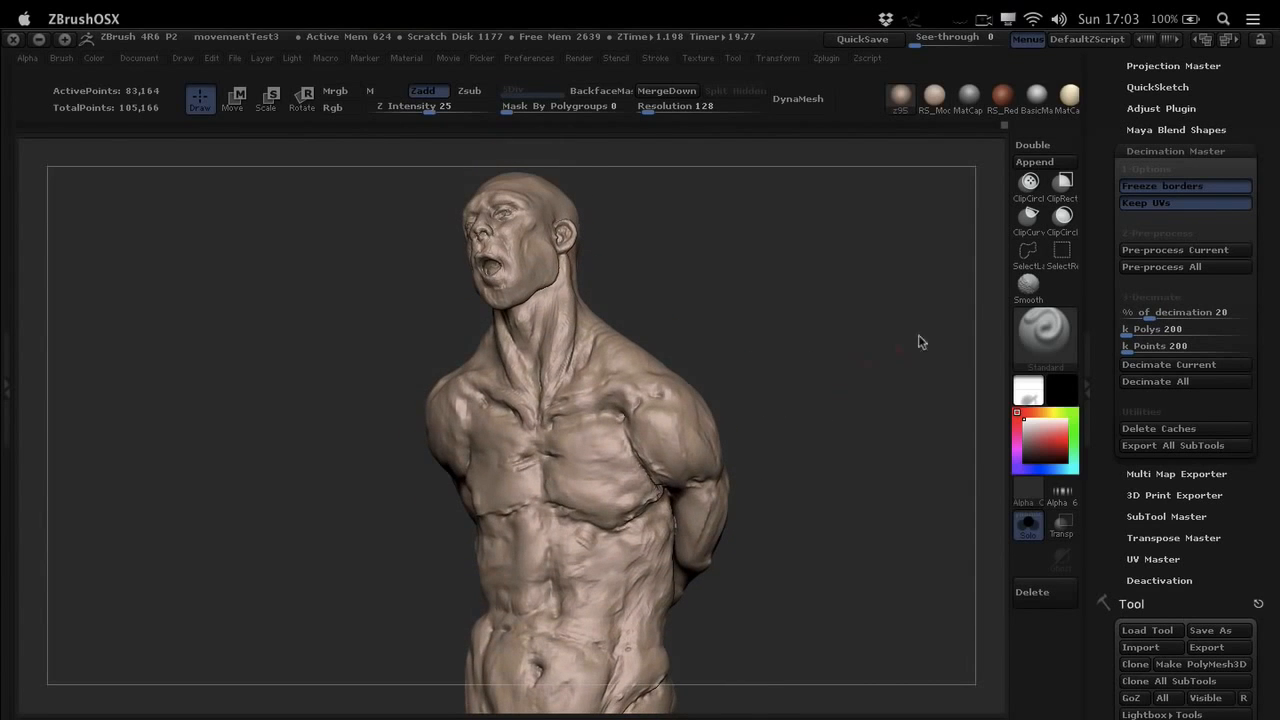
- Decimate the current subtool to 10% and examine the surface detail on the head, neck and shoulders
{"action": "left_click", "coordinate": [1165, 315]}
{"action": "type", "text": "10"}
{"action": "key", "text": "Return"}
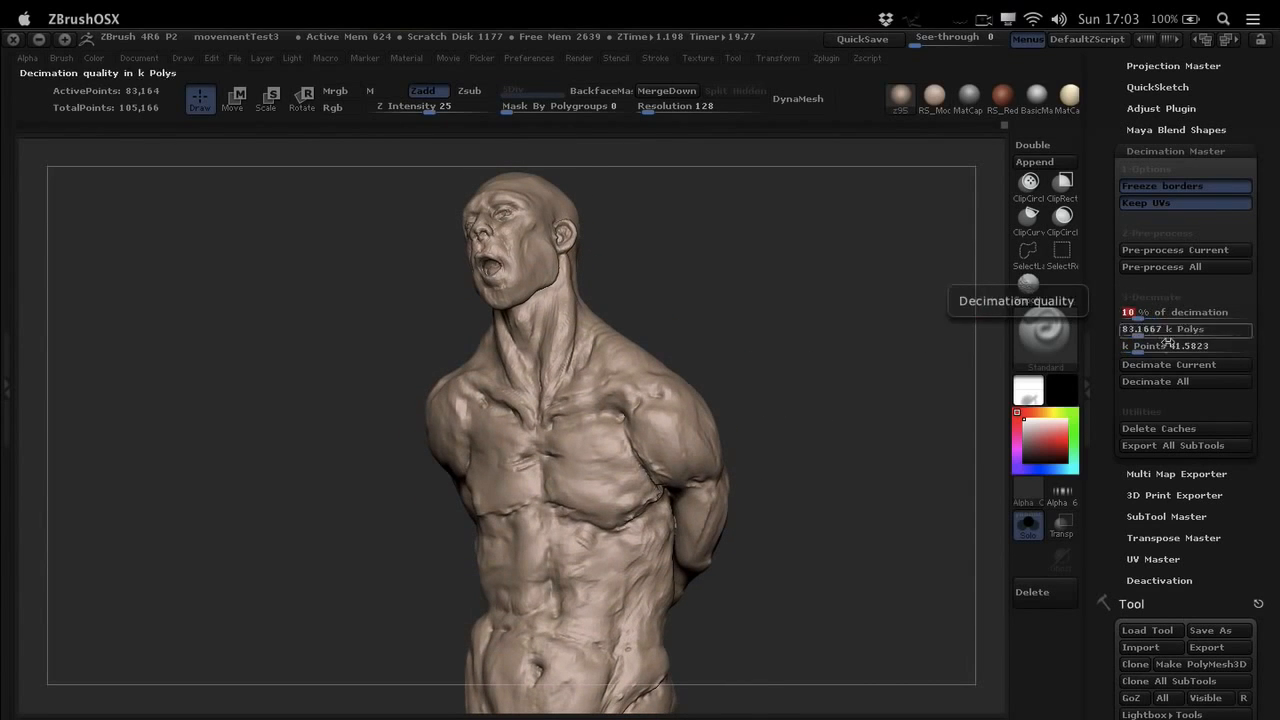
{"action": "left_click", "coordinate": [1168, 364]}
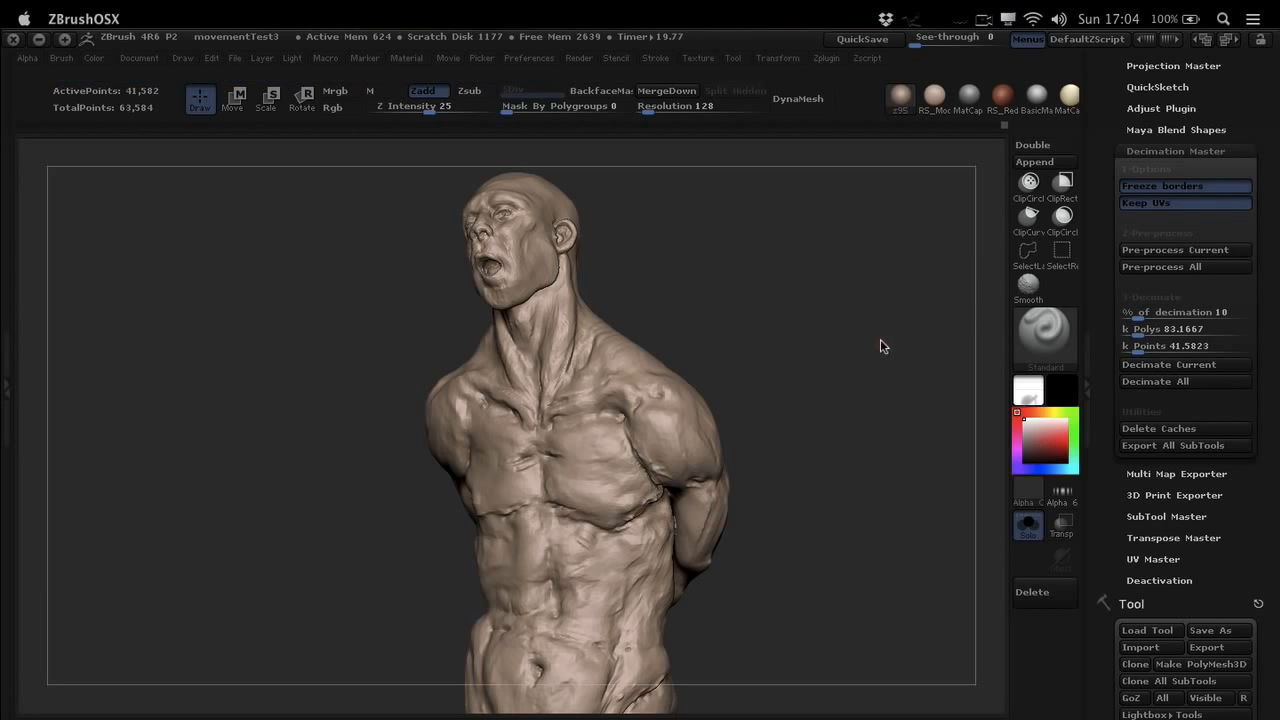
{"action": "mouse_move", "coordinate": [698, 375]}
{"action": "left_mouse_down"}
{"action": "mouse_move", "coordinate": [720, 369]}
{"action": "mouse_move", "coordinate": [700, 383]}
{"action": "left_mouse_up"}
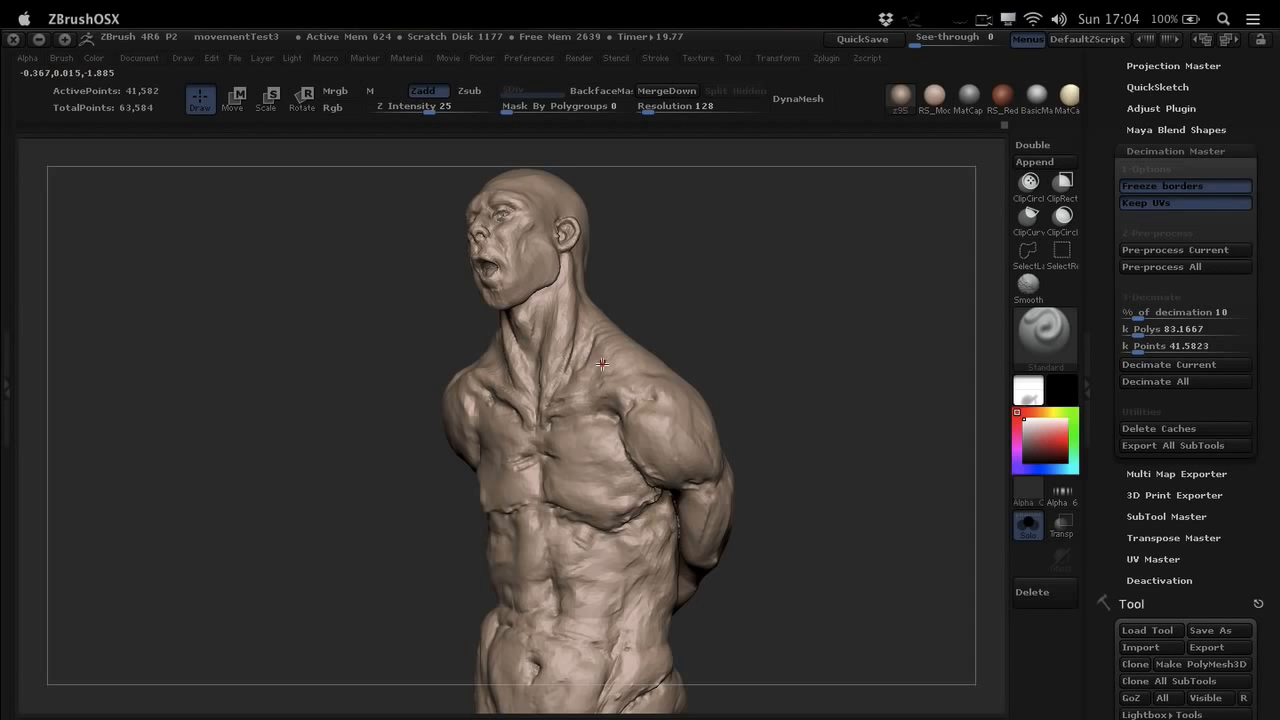
{"action": "mouse_move", "coordinate": [627, 377]}
{"action": "right_mouse_down"}
{"action": "mouse_move", "coordinate": [645, 380]}
{"action": "mouse_move", "coordinate": [714, 508]}
{"action": "right_mouse_up"}
{"action": "right_click_drag", "start_coordinate": [555, 391], "coordinate": [688, 585], "text": "alt"}
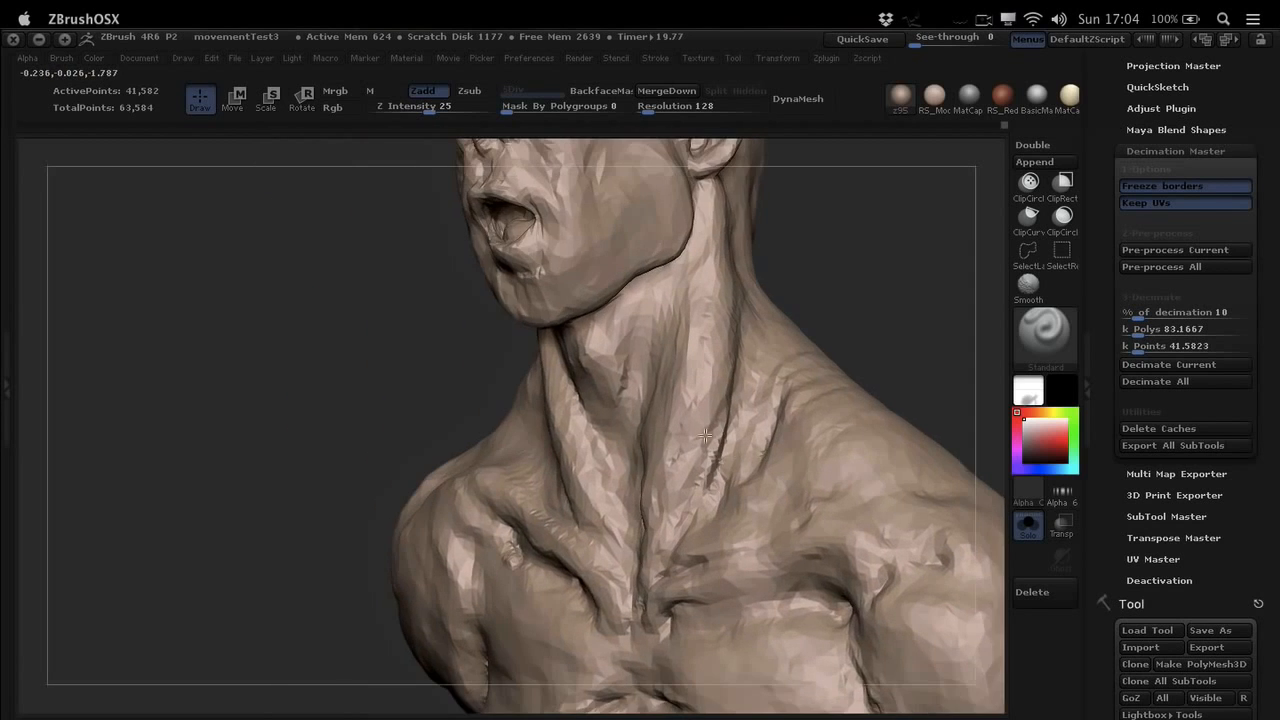
{"action": "right_click_drag", "start_coordinate": [636, 262], "coordinate": [640, 453], "text": "alt"}
{"action": "mouse_move", "coordinate": [610, 390]}
{"action": "right_mouse_down", "text": "ctrl"}
{"action": "mouse_move", "coordinate": [653, 473]}
{"action": "mouse_move", "coordinate": [640, 440]}
{"action": "mouse_move", "coordinate": [563, 423]}
{"action": "mouse_move", "coordinate": [606, 429]}
{"action": "mouse_move", "coordinate": [580, 433]}
{"action": "mouse_move", "coordinate": [639, 417]}
{"action": "mouse_move", "coordinate": [626, 440]}
{"action": "mouse_move", "coordinate": [660, 462]}
{"action": "mouse_move", "coordinate": [640, 432]}
{"action": "right_mouse_up", "text": "ctrl"}
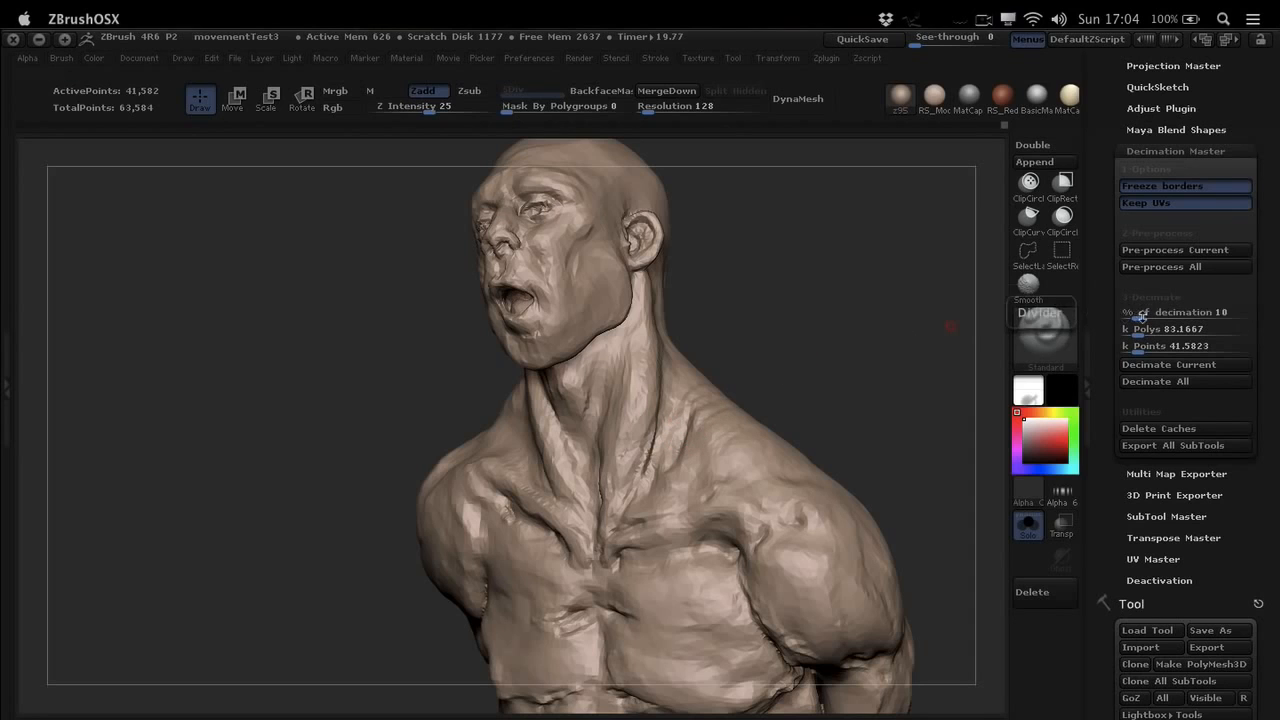
{"action": "mouse_move", "coordinate": [851, 423]}
{"action": "right_mouse_down"}
{"action": "mouse_move", "coordinate": [780, 420]}
{"action": "mouse_move", "coordinate": [765, 447]}
{"action": "right_mouse_up"}
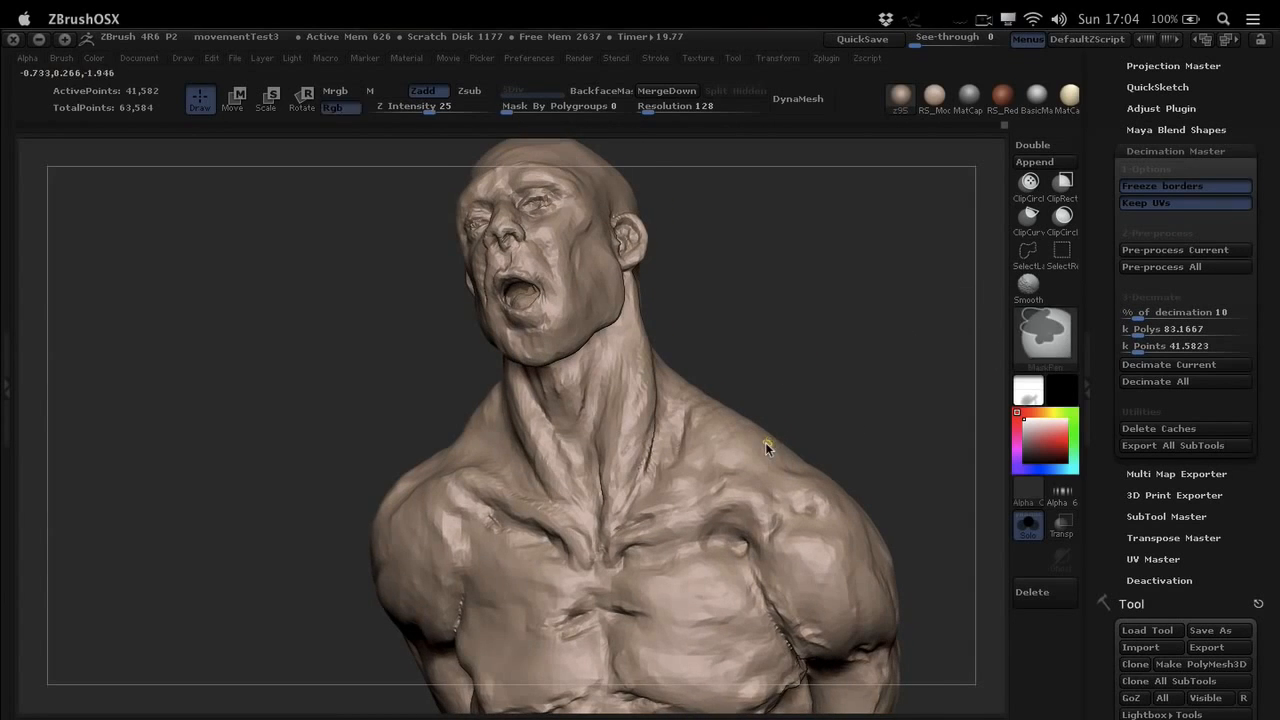
- Decimate the current subtool to 2% with its wireframe shown, and examine the figure without the wireframe
{"action": "key", "text": "shift+f"}
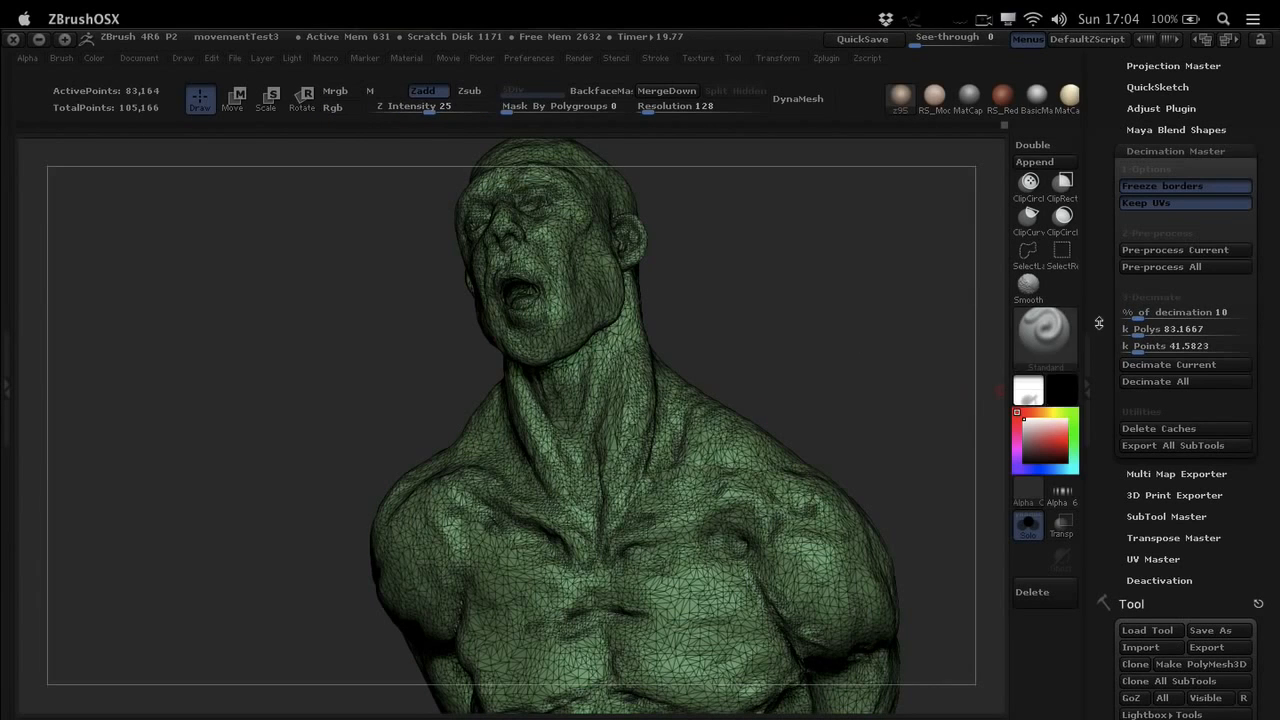
{"action": "left_click", "coordinate": [1140, 313]}
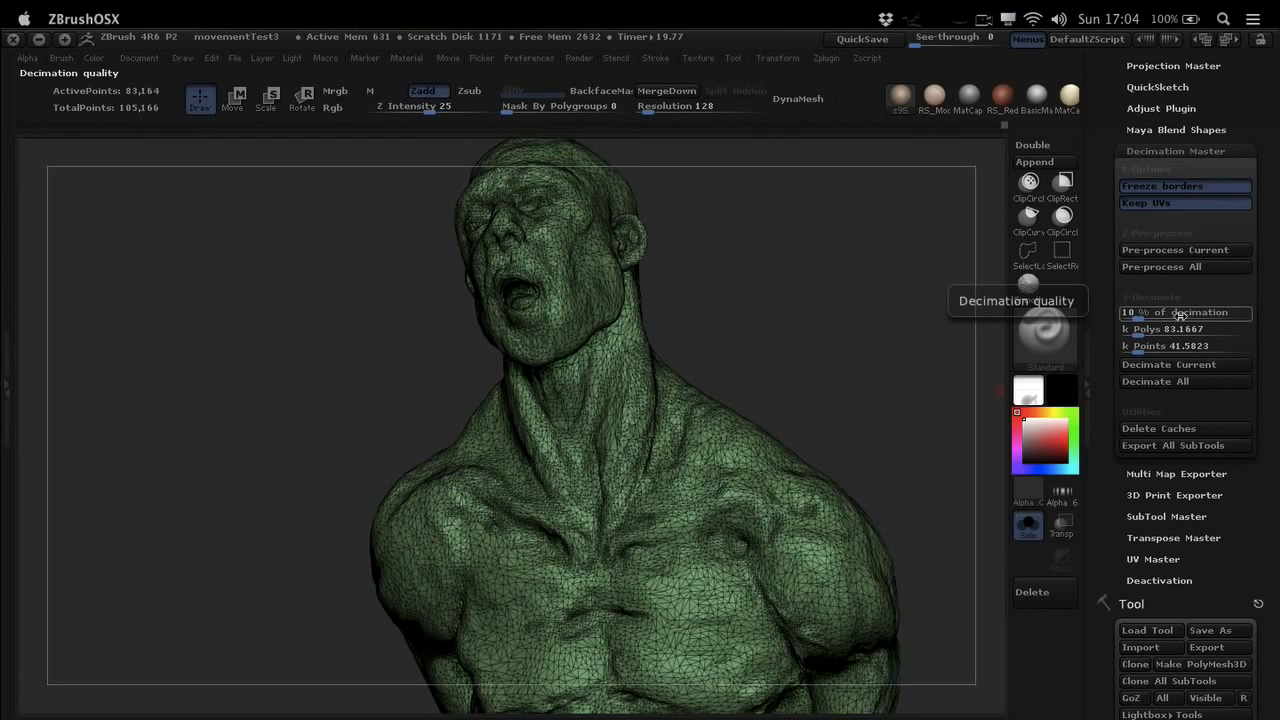
{"action": "left_click", "coordinate": [1178, 315]}
{"action": "type", "text": "2"}
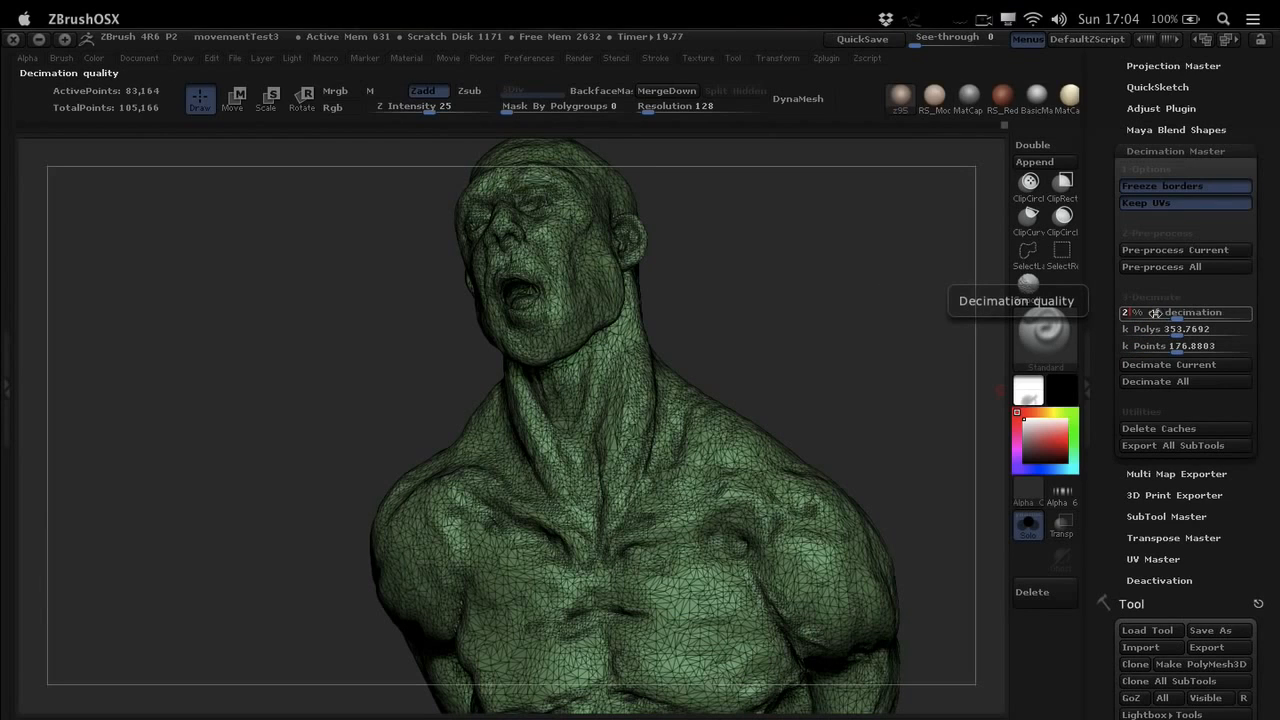
{"action": "key", "text": "Return"}
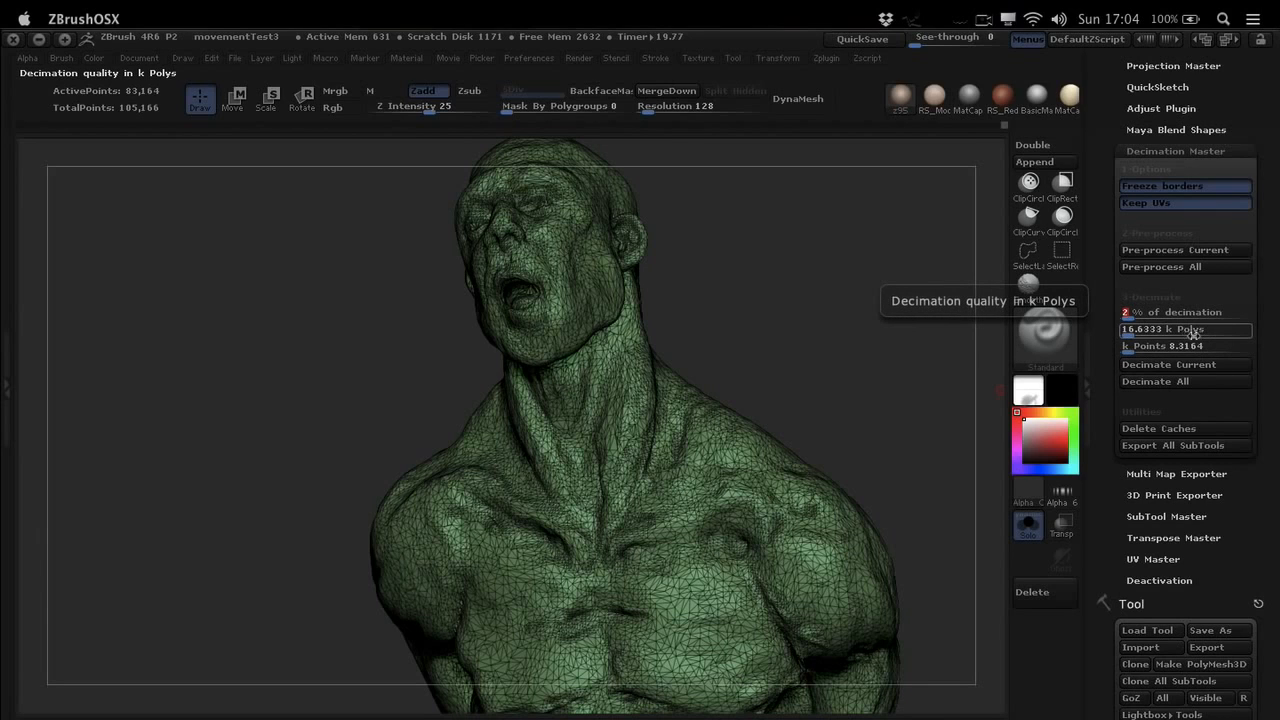
{"action": "left_click", "coordinate": [1174, 366]}
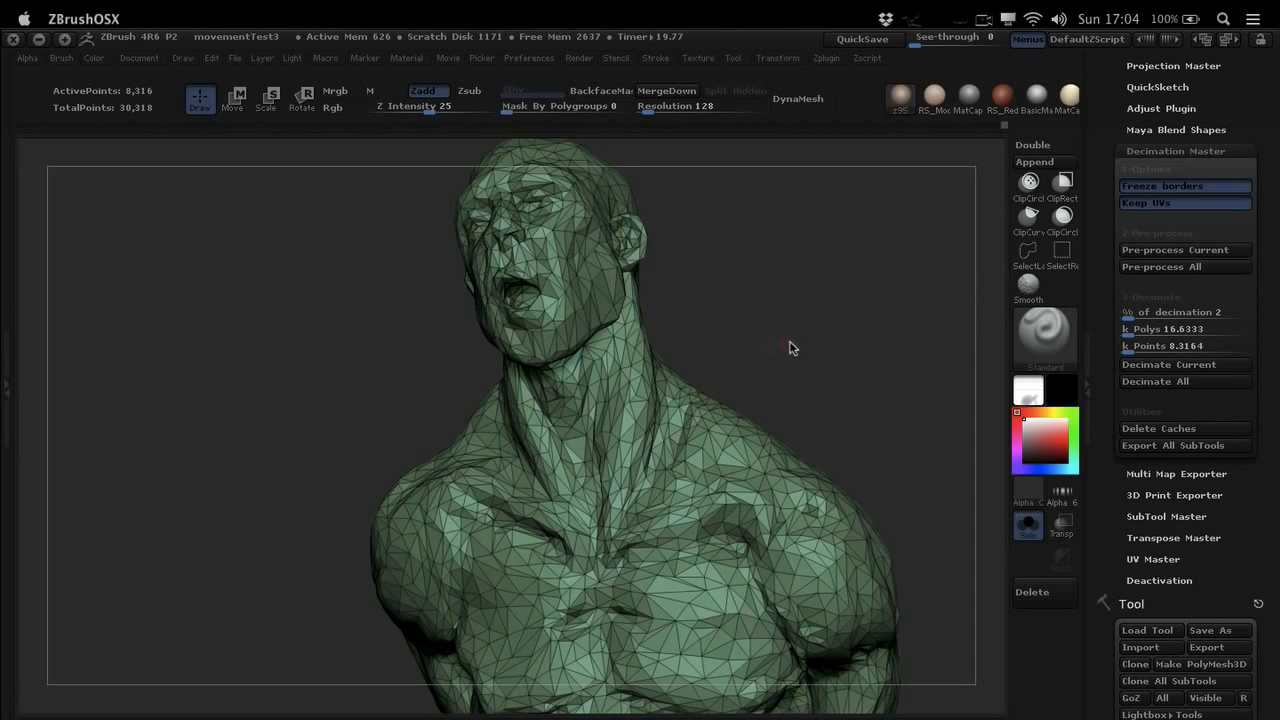
{"action": "key", "text": "shift+f"}
{"action": "mouse_move", "coordinate": [714, 464]}
{"action": "right_mouse_down", "text": "ctrl"}
{"action": "mouse_move", "coordinate": [706, 430]}
{"action": "mouse_move", "coordinate": [722, 505]}
{"action": "mouse_move", "coordinate": [692, 416]}
{"action": "mouse_move", "coordinate": [711, 397]}
{"action": "mouse_move", "coordinate": [686, 427]}
{"action": "right_mouse_up", "text": "ctrl"}
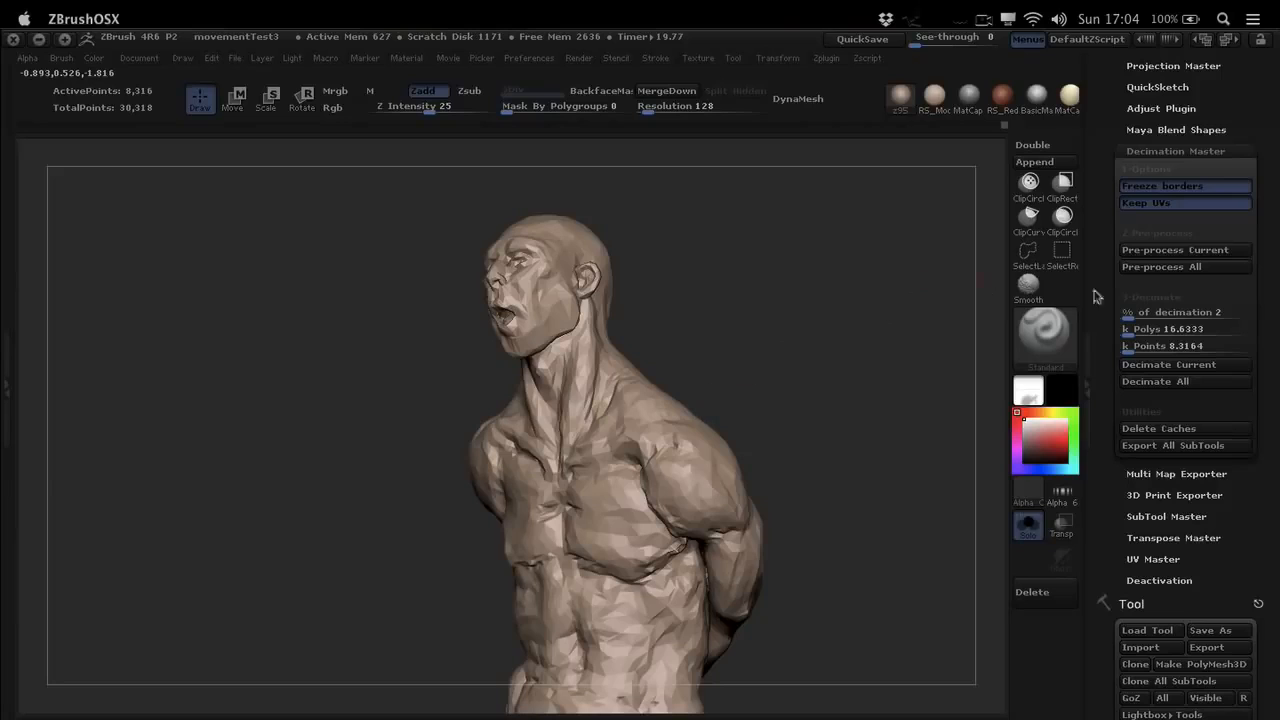
{"action": "right_click_drag", "start_coordinate": [737, 337], "coordinate": [823, 314]}
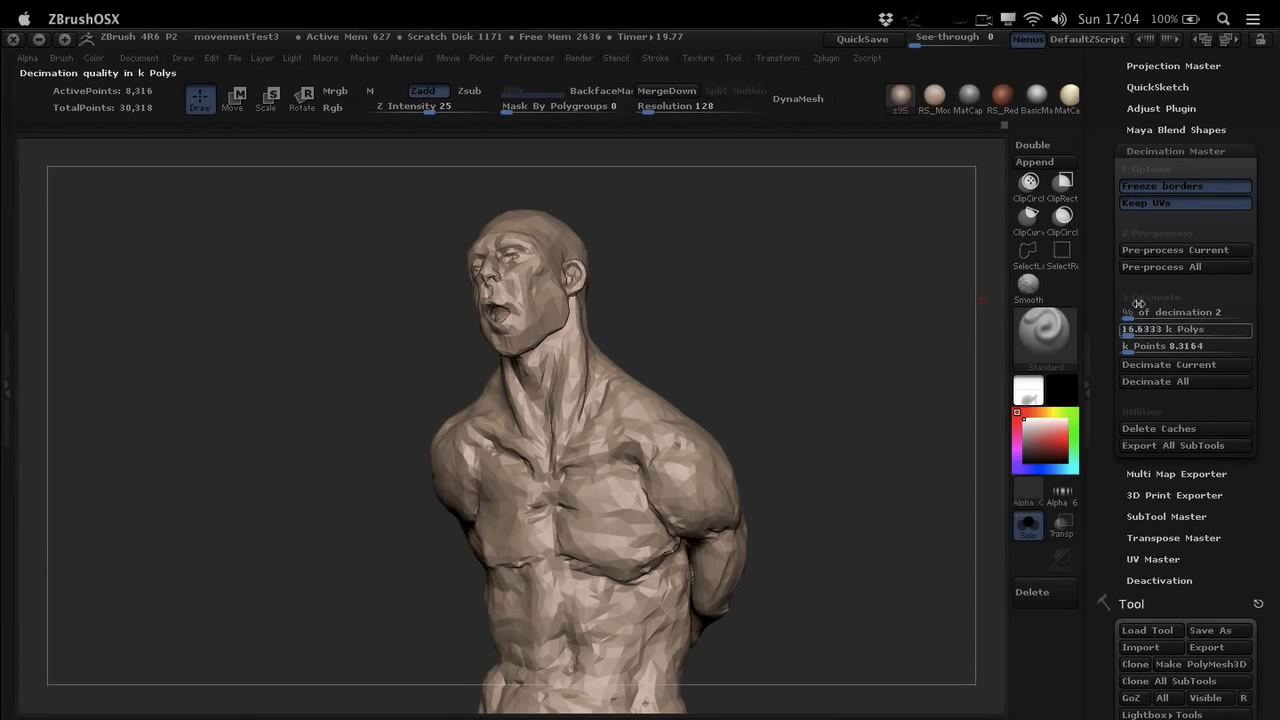